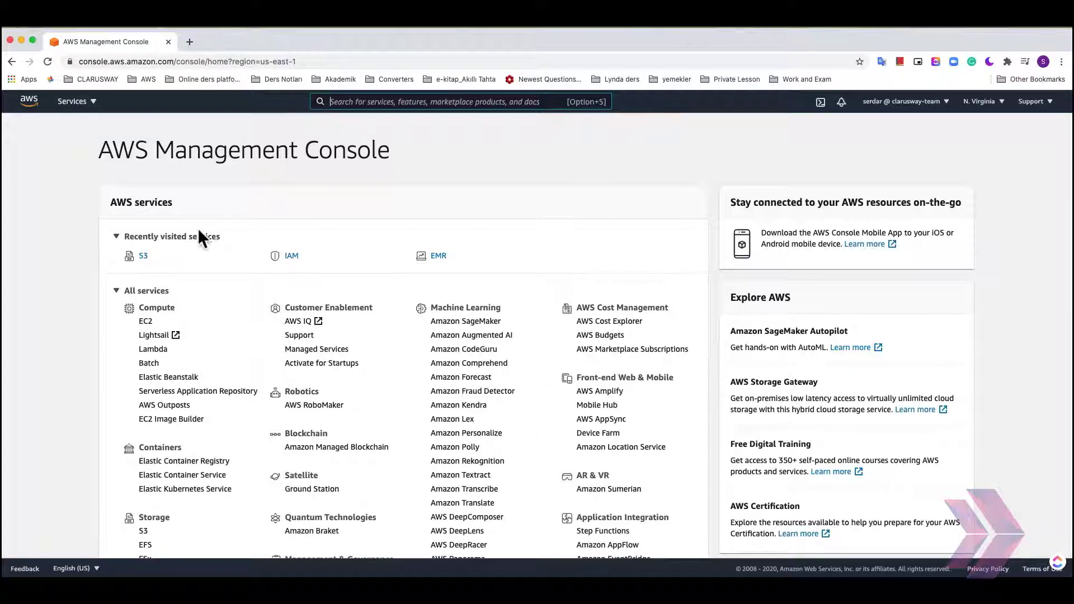
- Open S3, start creating a new bucket, and name it claruswayawsteam
{"action": "left_click", "coordinate": [143, 256]}
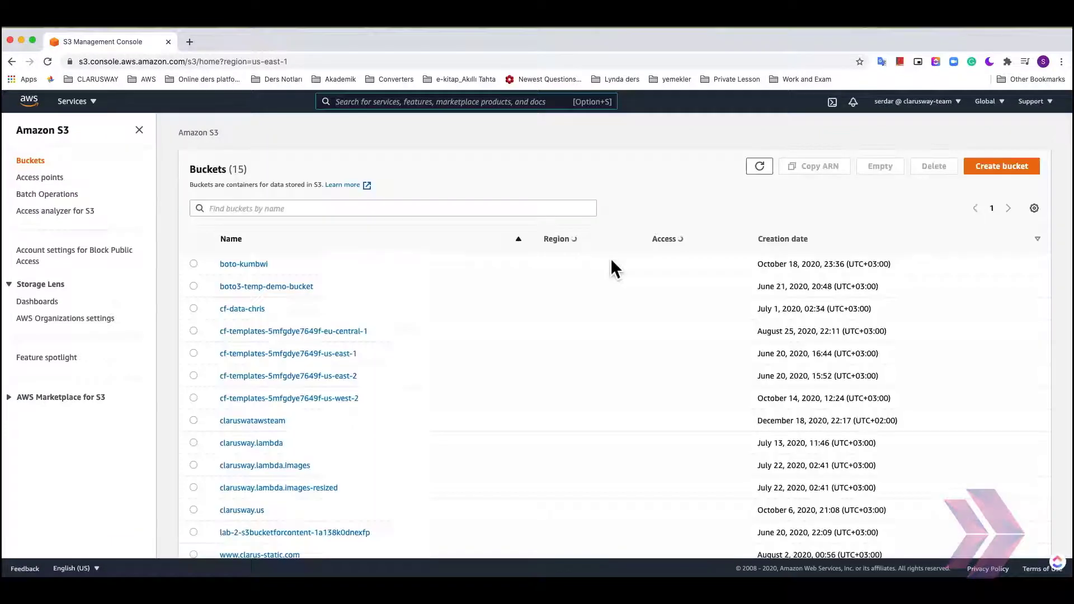
{"action": "left_click", "coordinate": [997, 166]}
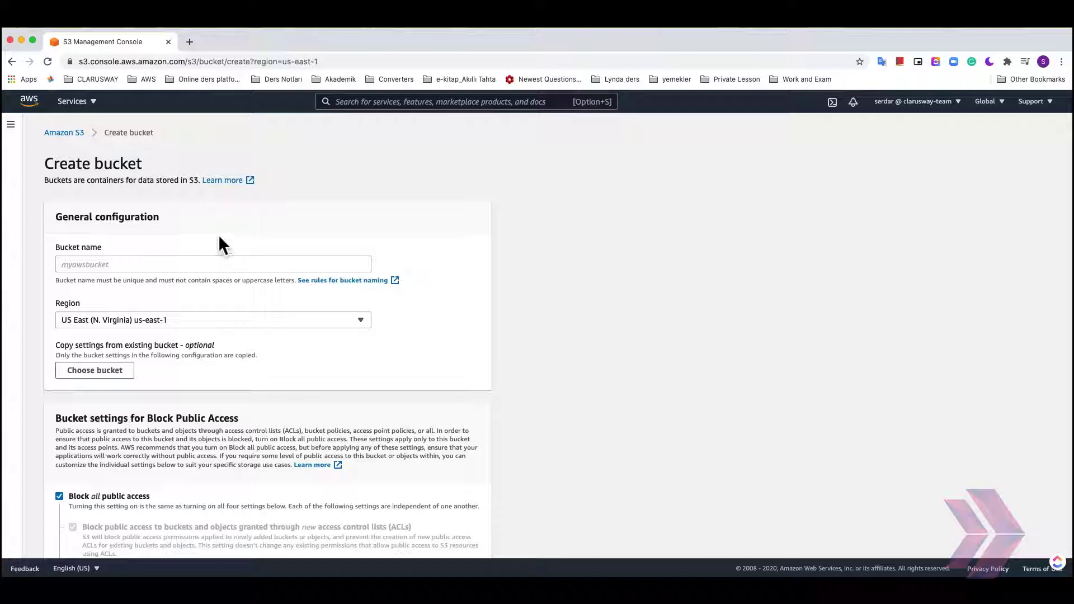
{"action": "left_click", "coordinate": [102, 269]}
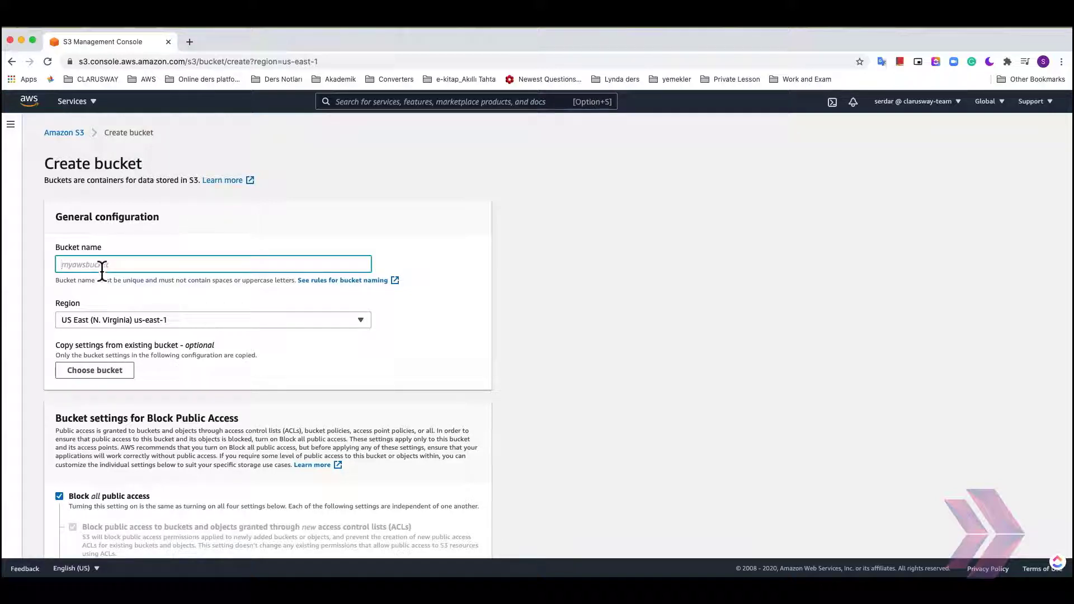
{"action": "type", "text": "claruswayawsteam"}
- Turn off Block all public access for the bucket and acknowledge that it may become public
{"action": "scroll", "coordinate": [141, 296], "scroll_direction": "down", "scroll_amount": 1}
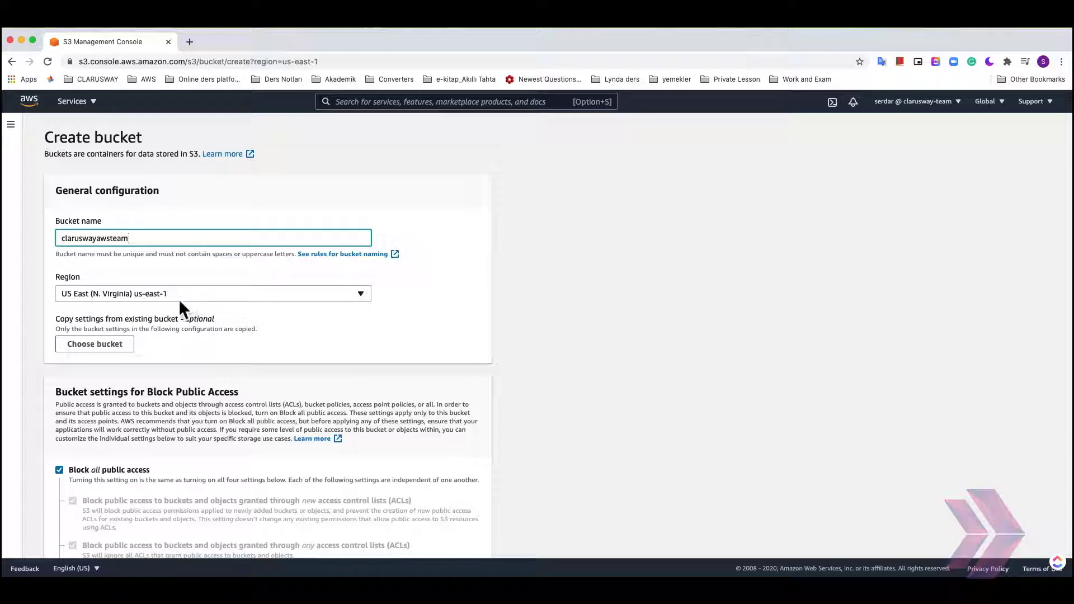
{"action": "scroll", "coordinate": [190, 306], "scroll_direction": "down", "scroll_amount": 3}
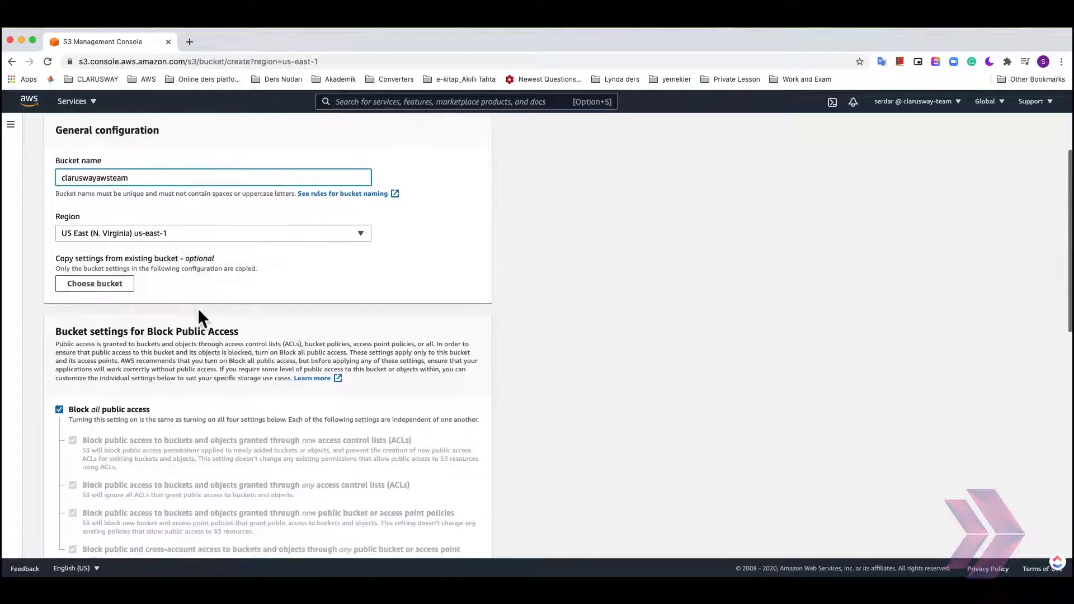
{"action": "scroll", "coordinate": [202, 317], "scroll_direction": "down", "scroll_amount": 1}
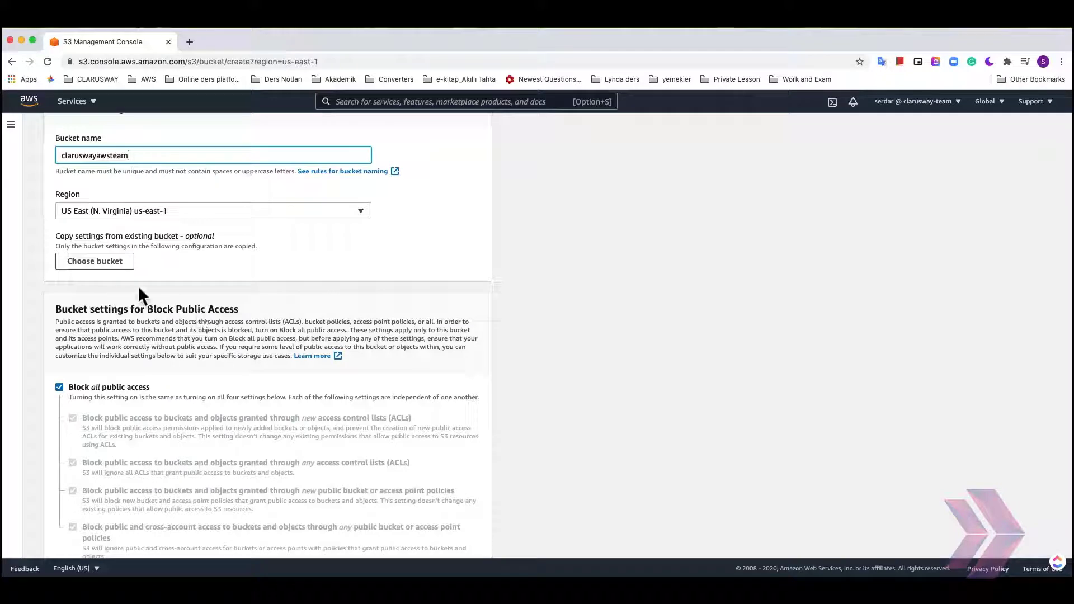
{"action": "scroll", "coordinate": [138, 291], "scroll_direction": "down", "scroll_amount": 4}
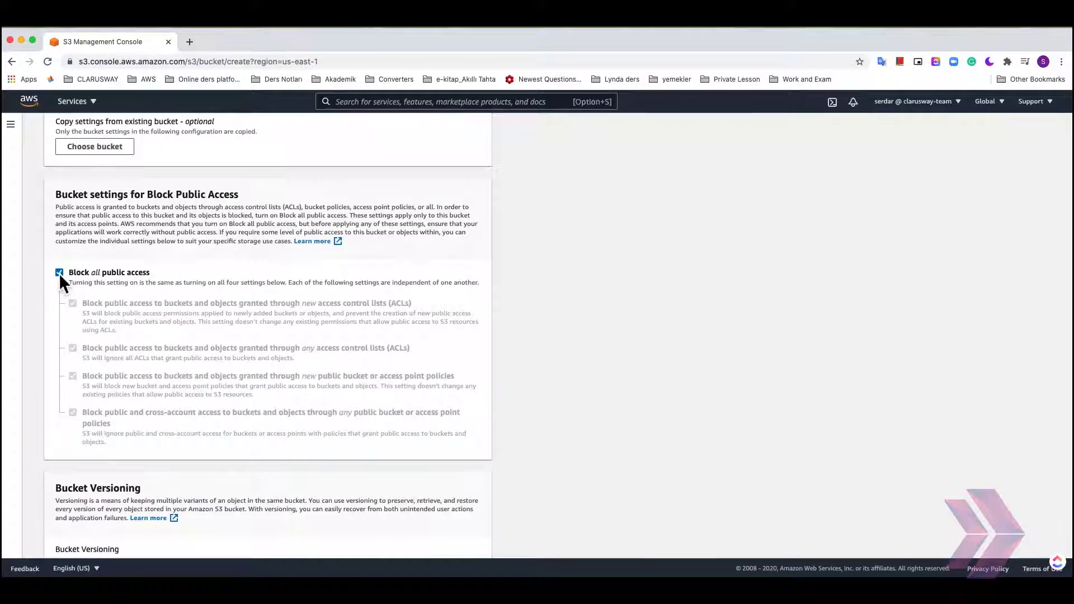
{"action": "left_click", "coordinate": [59, 273]}
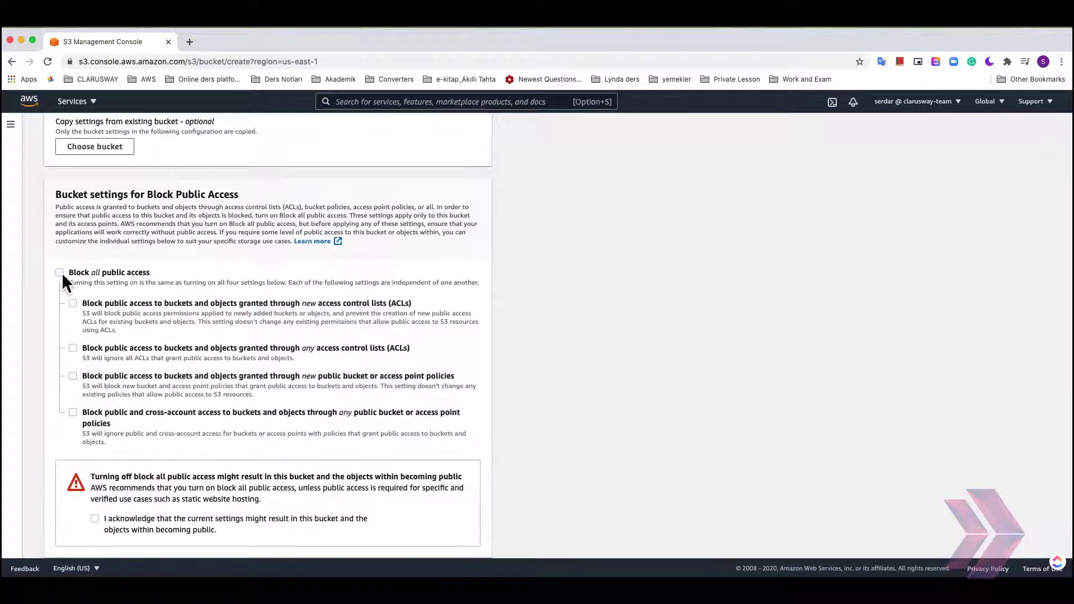
{"action": "scroll", "coordinate": [203, 264], "scroll_direction": "down", "scroll_amount": 4}
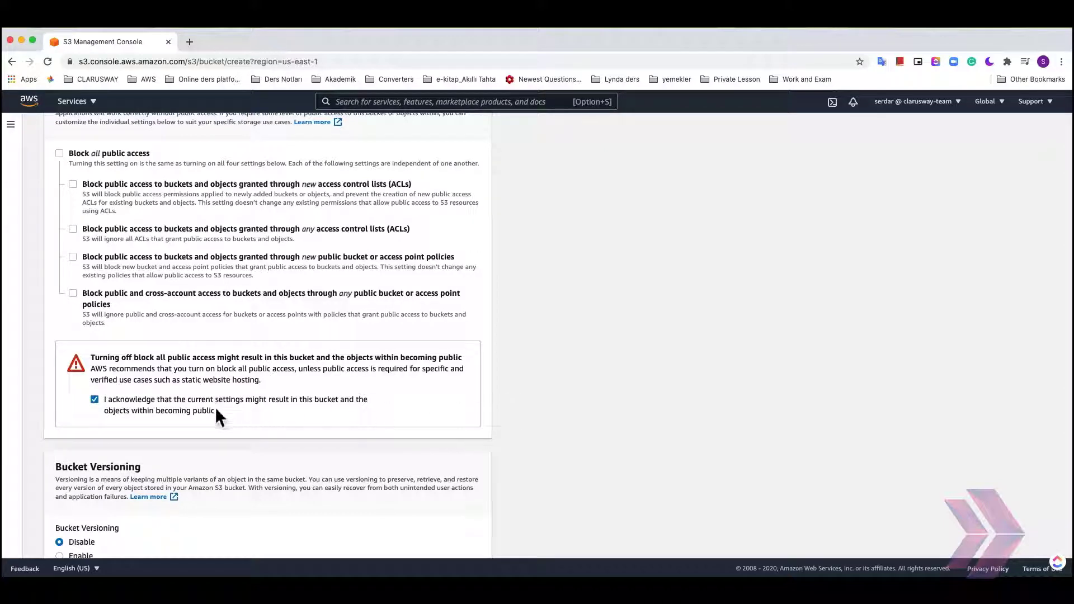
- Create the bucket with the remaining default settings
{"action": "scroll", "coordinate": [326, 414], "scroll_direction": "down", "scroll_amount": 5}
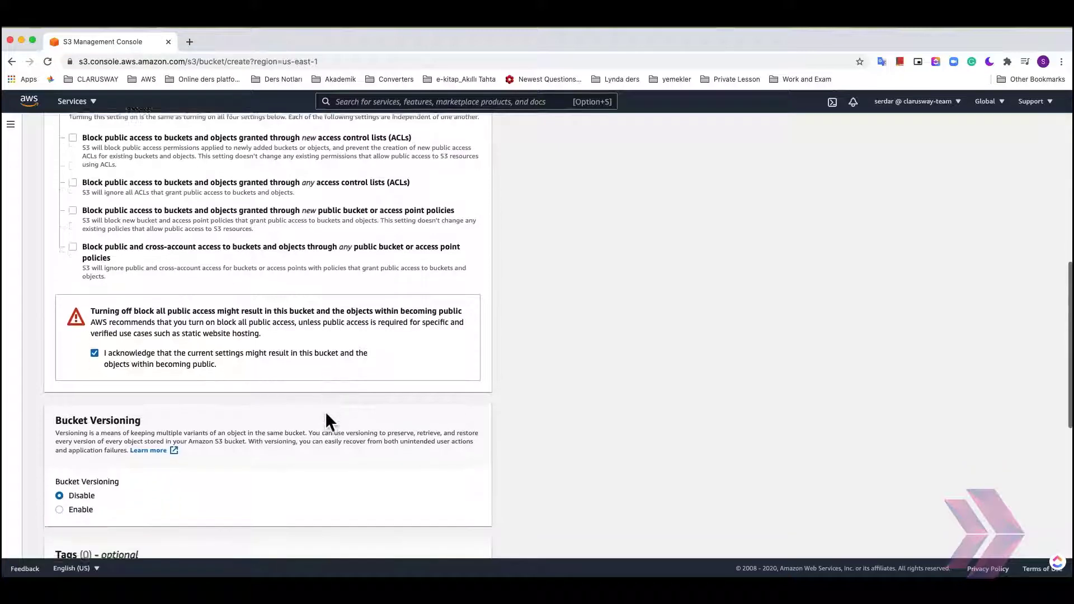
{"action": "scroll", "coordinate": [330, 422], "scroll_direction": "down", "scroll_amount": 5}
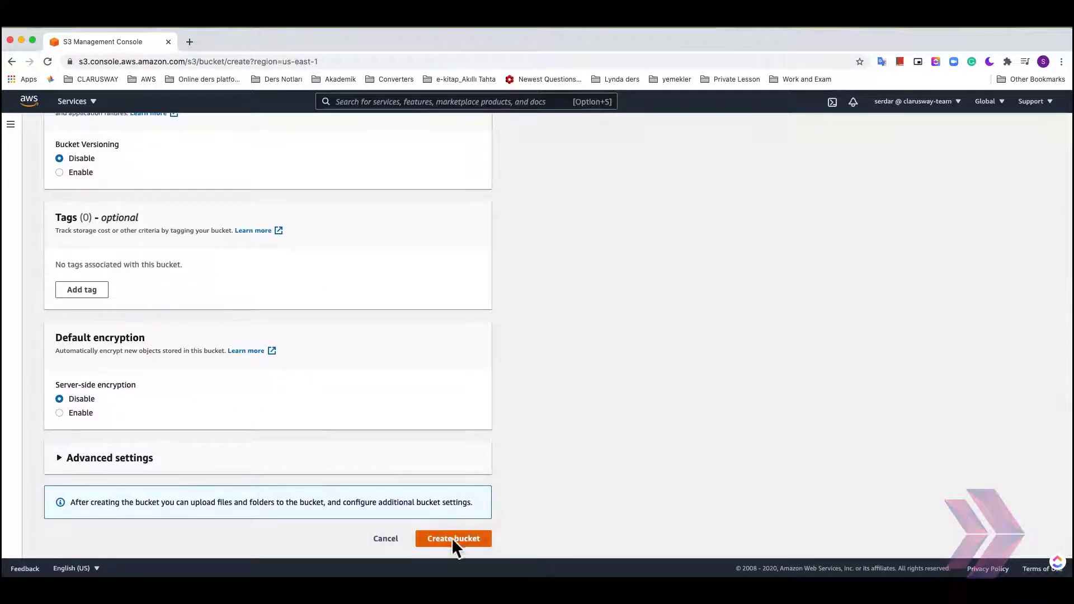
{"action": "left_click", "coordinate": [452, 538]}
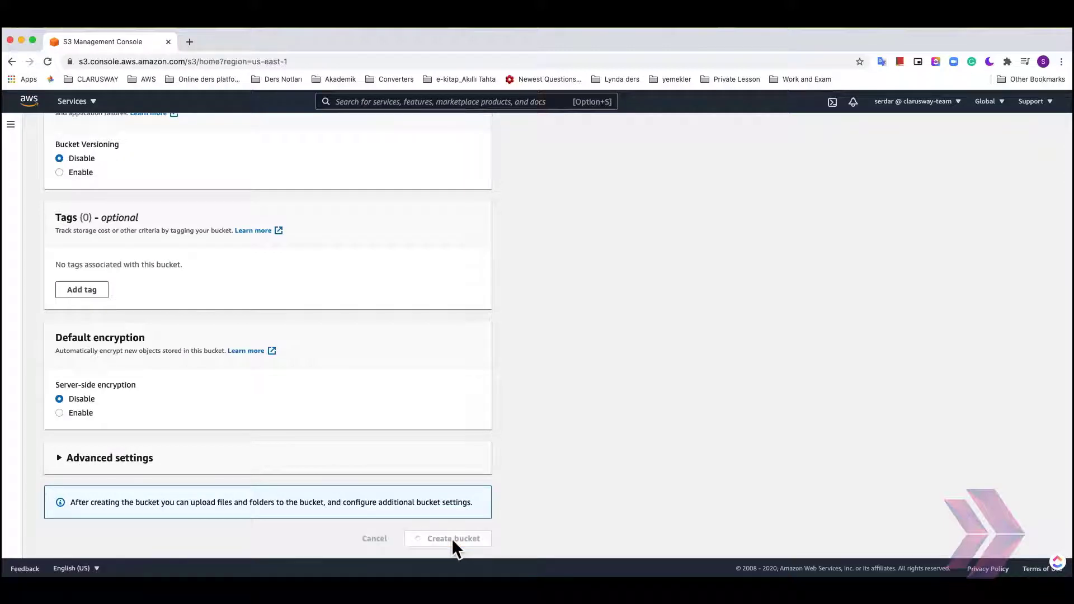
- Open the claruswayawsteam bucket and start an upload
{"action": "scroll", "coordinate": [367, 386], "scroll_direction": "down", "scroll_amount": 3}
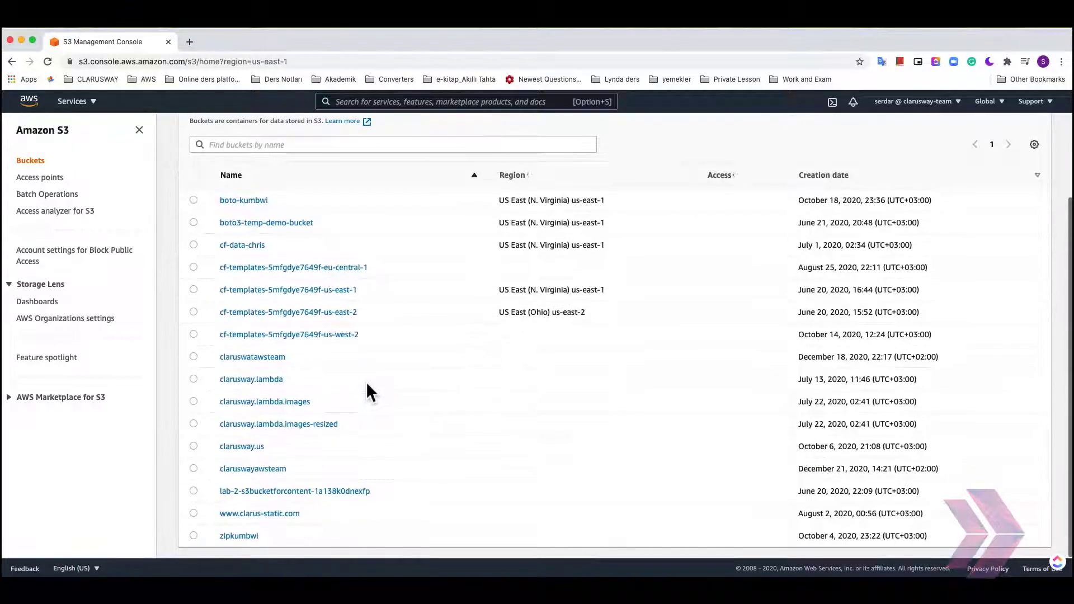
{"action": "left_click", "coordinate": [250, 469]}
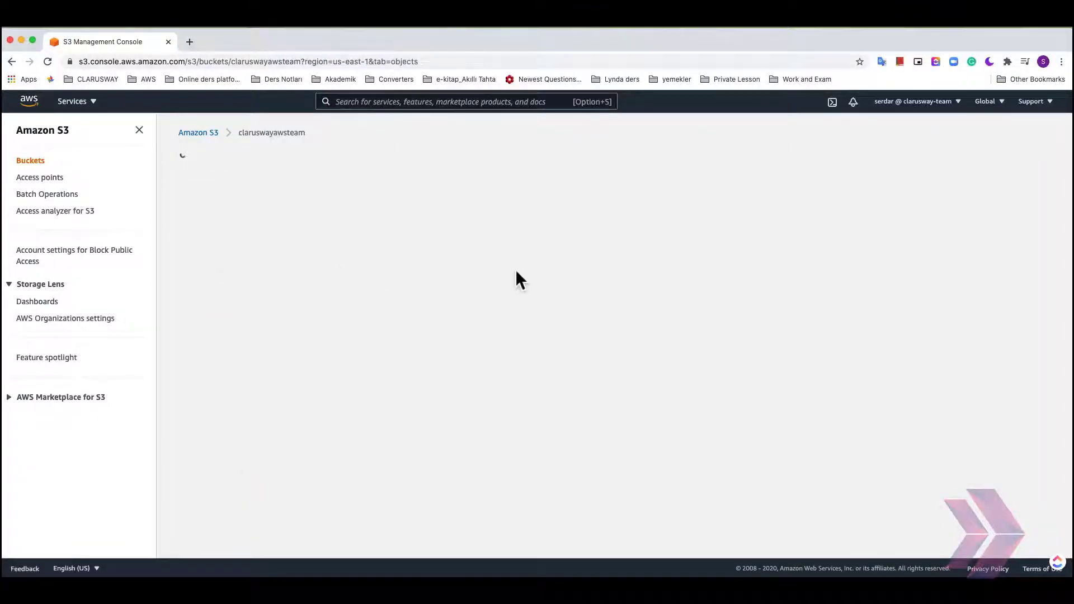
{"action": "scroll", "coordinate": [690, 310], "scroll_direction": "down", "scroll_amount": 1}
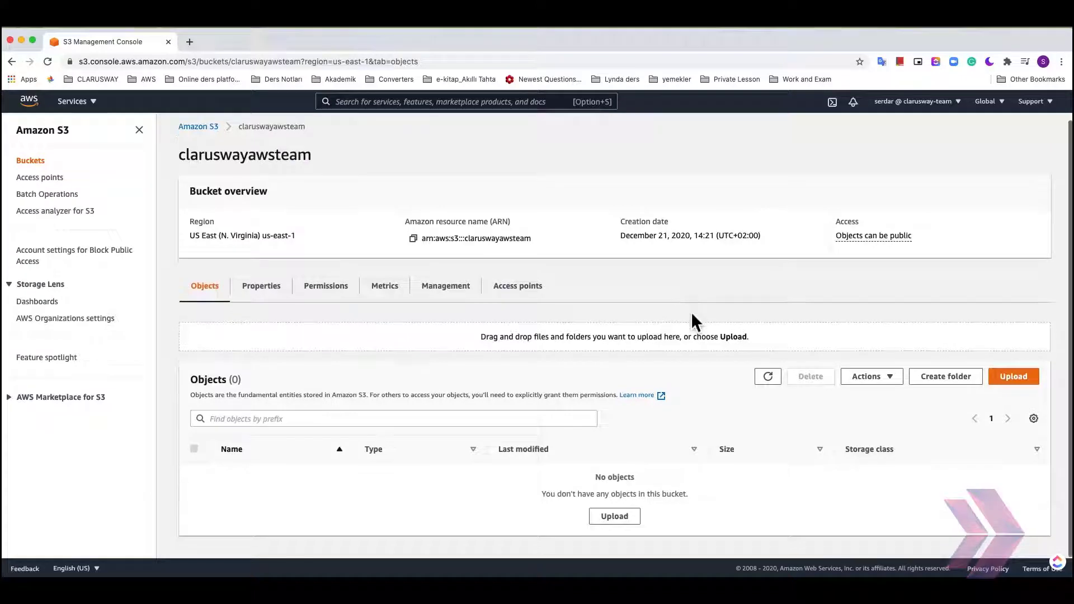
{"action": "left_click", "coordinate": [1013, 377]}
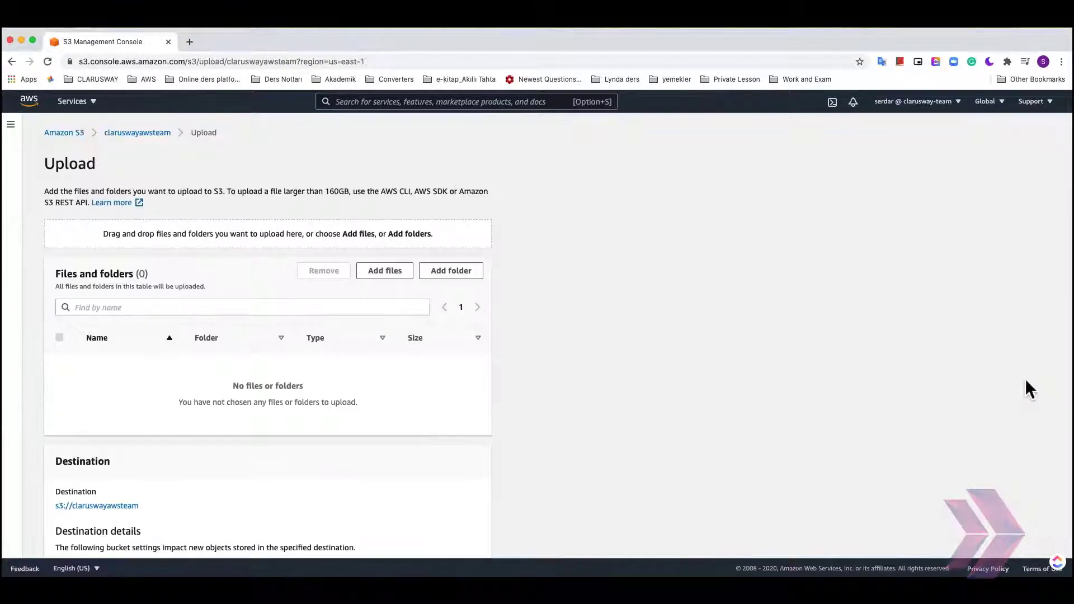
- Add index.html and cat0.jpg to cat3.jpg from the Example folder to the upload
{"action": "left_click", "coordinate": [384, 270]}
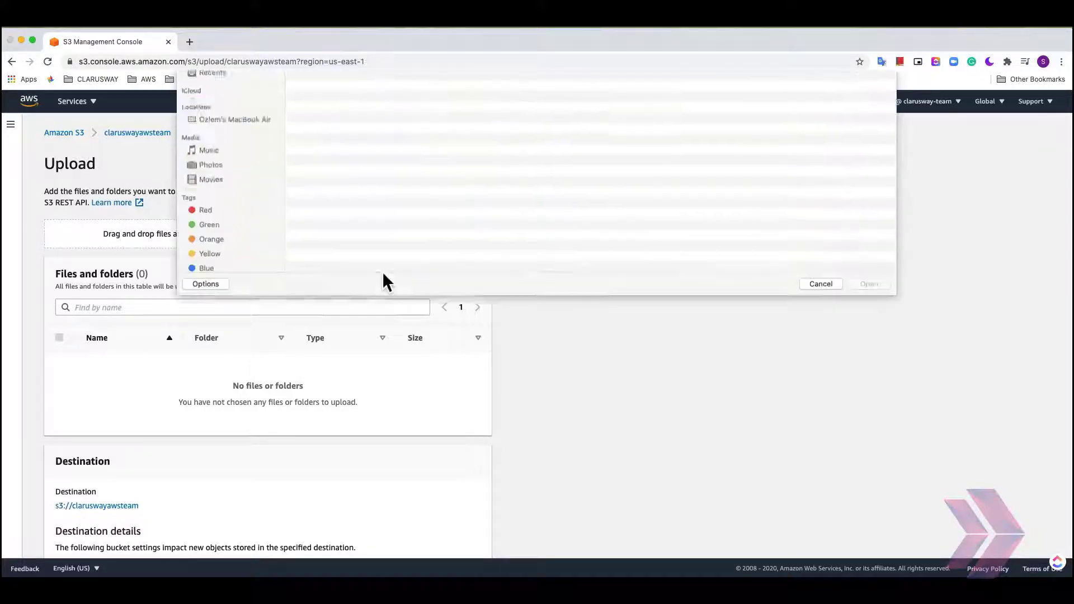
{"action": "left_click_drag", "start_coordinate": [373, 193], "coordinate": [291, 83]}
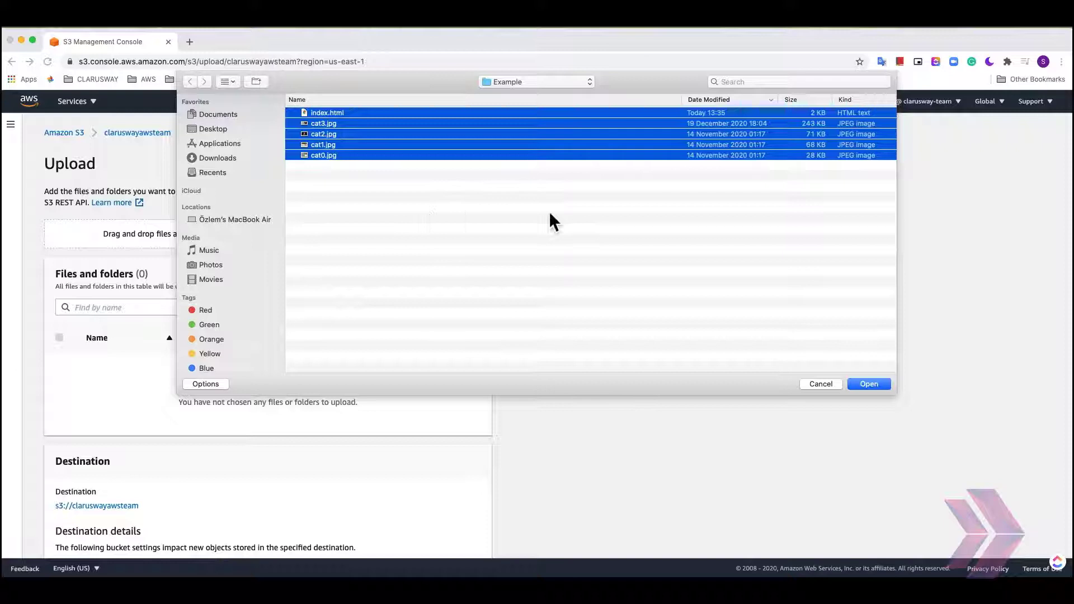
{"action": "left_click", "coordinate": [870, 385]}
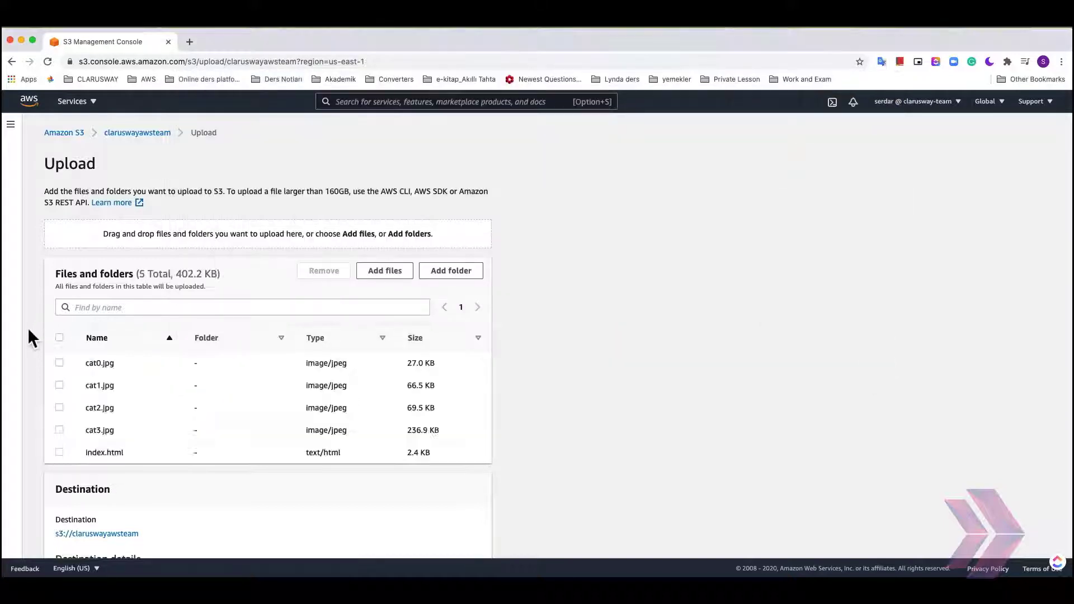
- Expand the additional upload options and grant Everyone (public access) Read permission on the objects
{"action": "scroll", "coordinate": [160, 365], "scroll_direction": "down", "scroll_amount": 1}
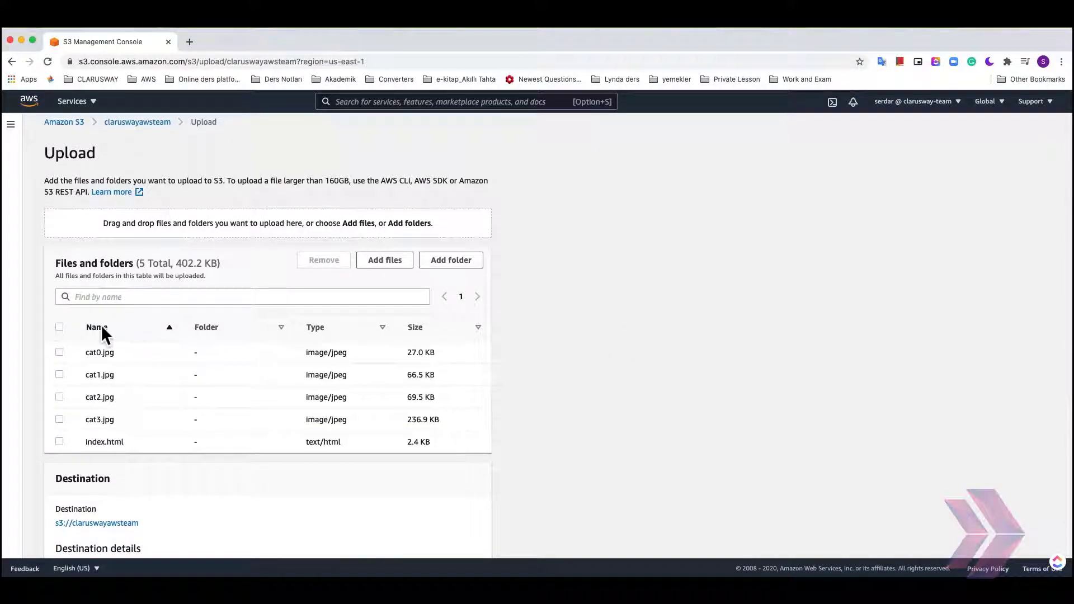
{"action": "scroll", "coordinate": [237, 474], "scroll_direction": "down", "scroll_amount": 5}
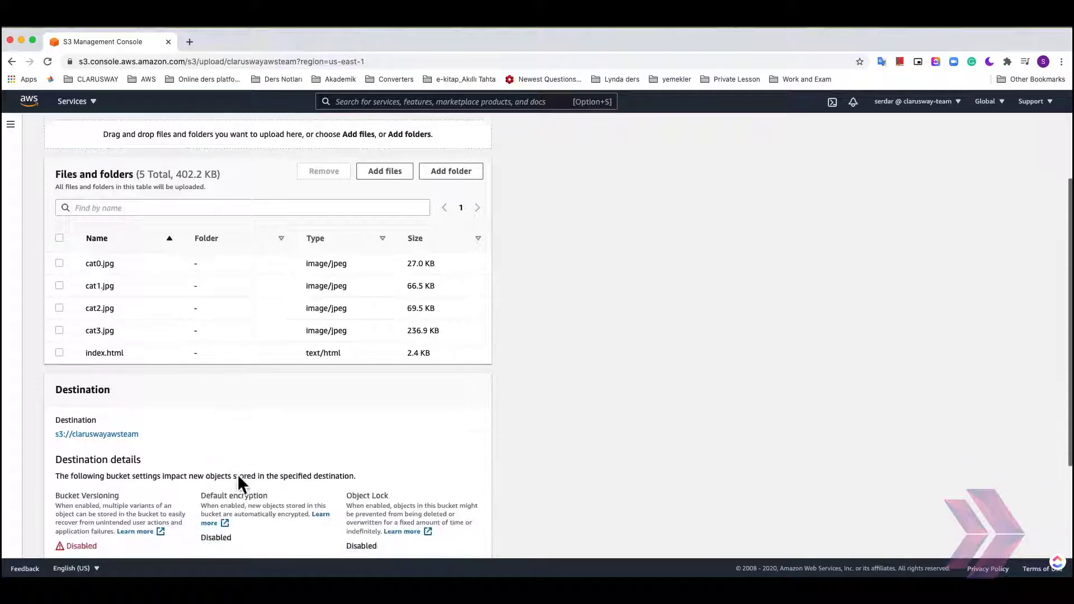
{"action": "left_click", "coordinate": [120, 514]}
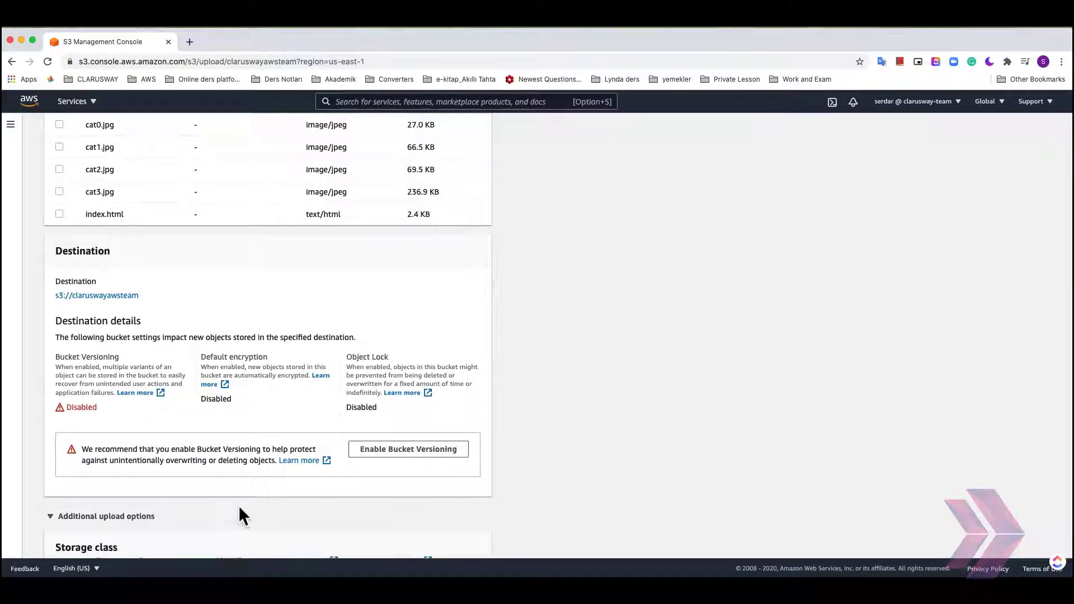
{"action": "scroll", "coordinate": [239, 513], "scroll_direction": "down", "scroll_amount": 7}
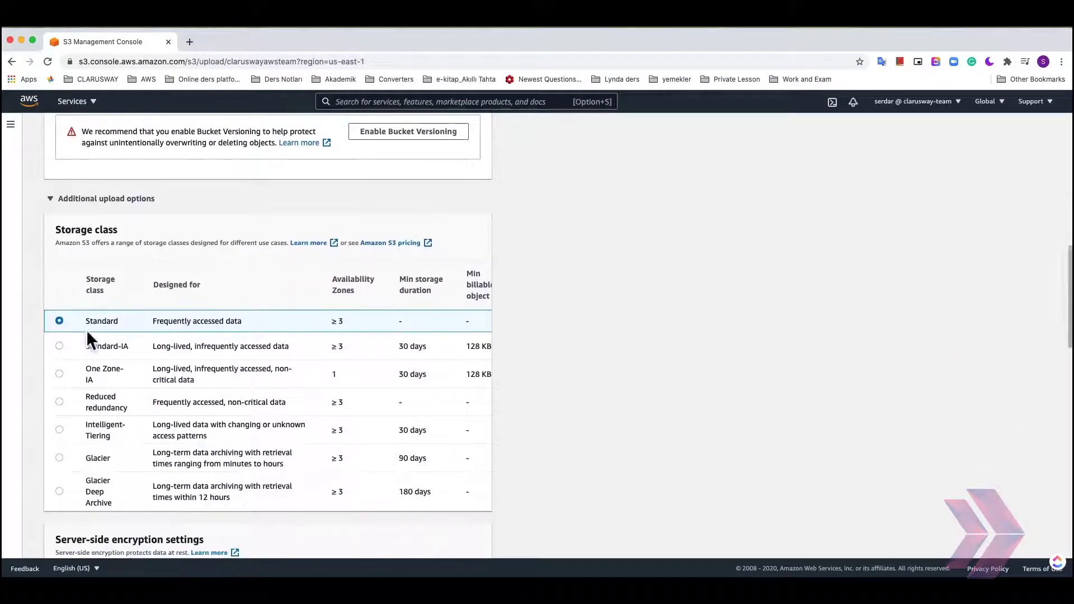
{"action": "scroll", "coordinate": [535, 350], "scroll_direction": "down", "scroll_amount": 6}
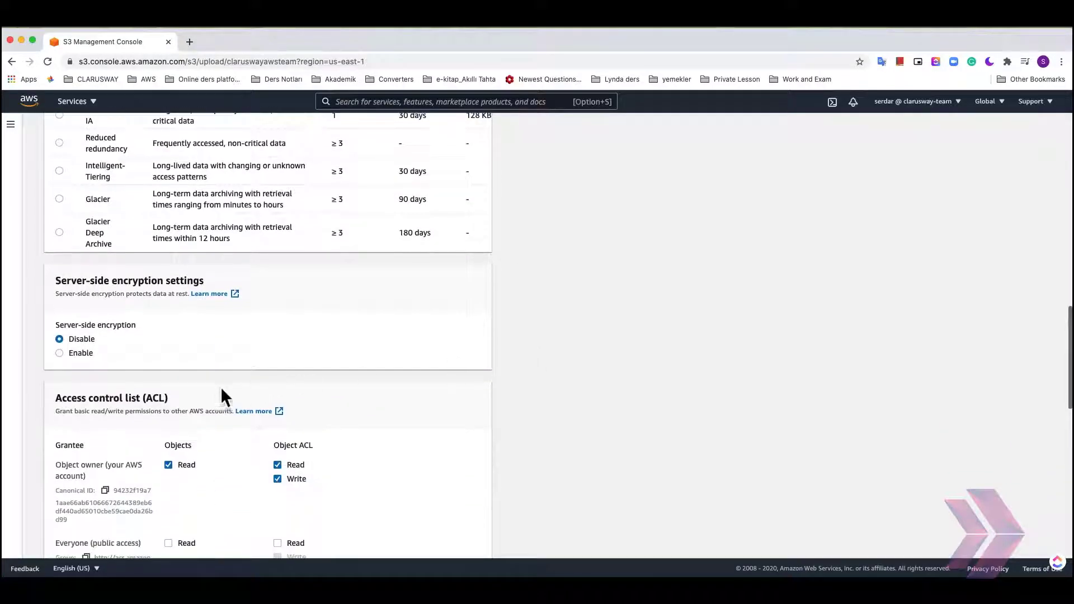
{"action": "scroll", "coordinate": [217, 390], "scroll_direction": "down", "scroll_amount": 5}
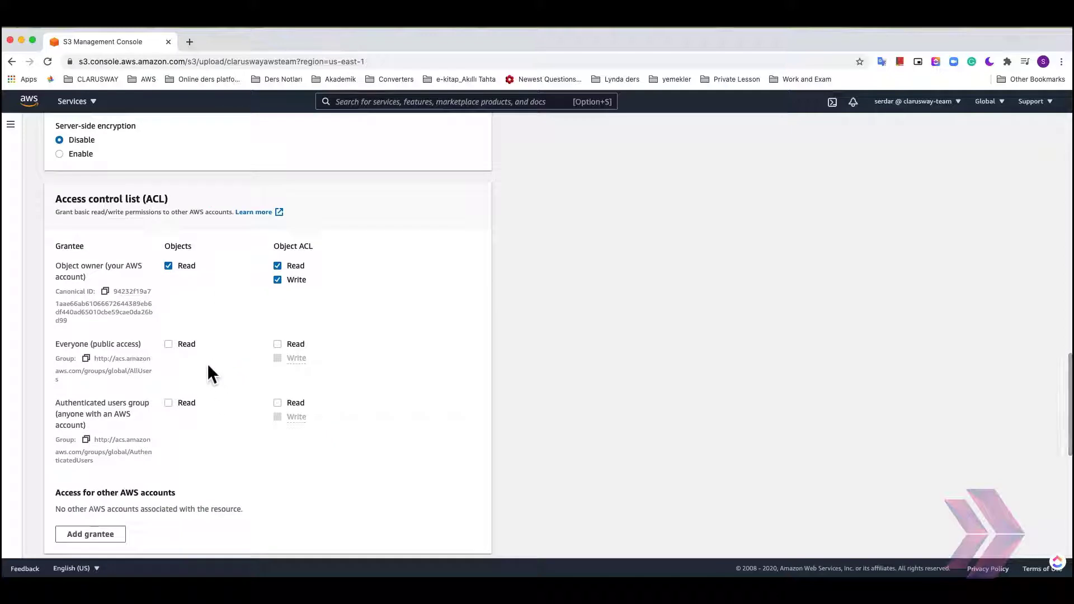
{"action": "left_click", "coordinate": [169, 344]}
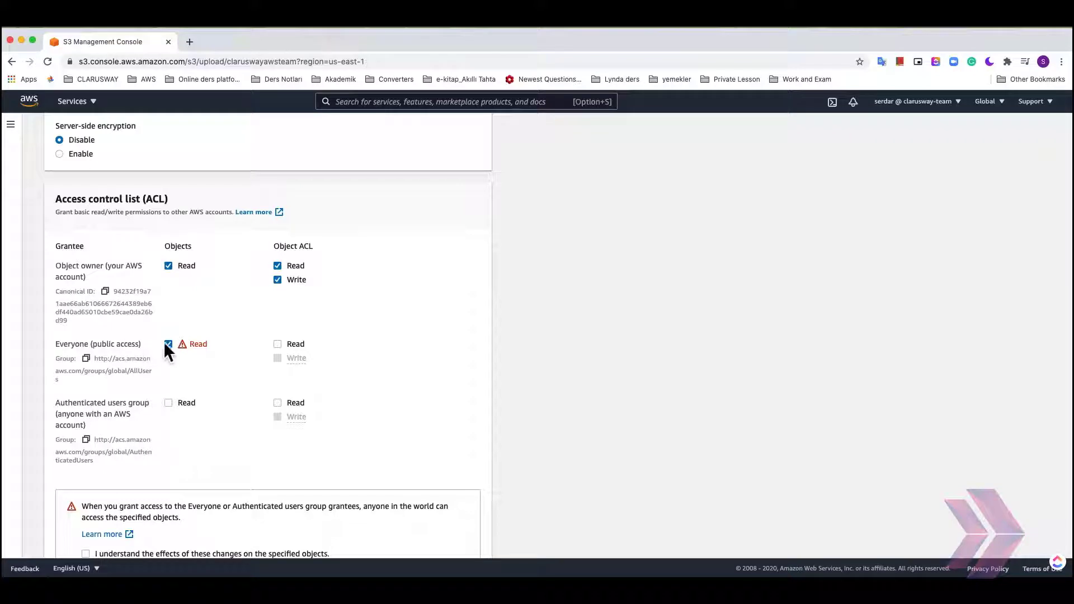
- Acknowledge the effects of the public access change and upload the five files
{"action": "scroll", "coordinate": [419, 335], "scroll_direction": "down", "scroll_amount": 3}
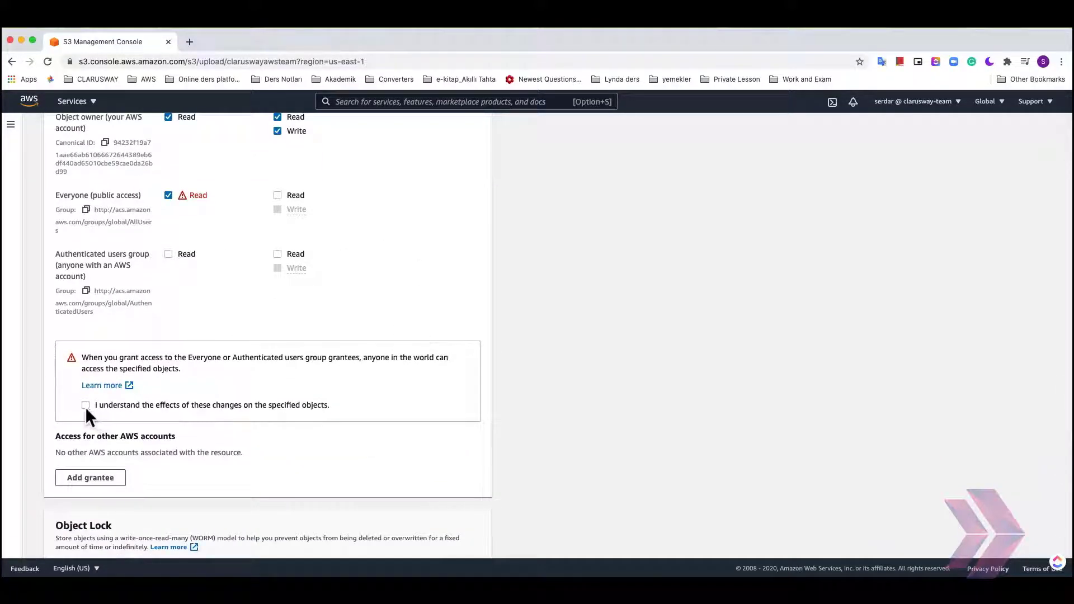
{"action": "left_click", "coordinate": [85, 405]}
{"action": "scroll", "coordinate": [506, 415], "scroll_direction": "down", "scroll_amount": 4}
{"action": "scroll", "coordinate": [333, 375], "scroll_direction": "down", "scroll_amount": 2}
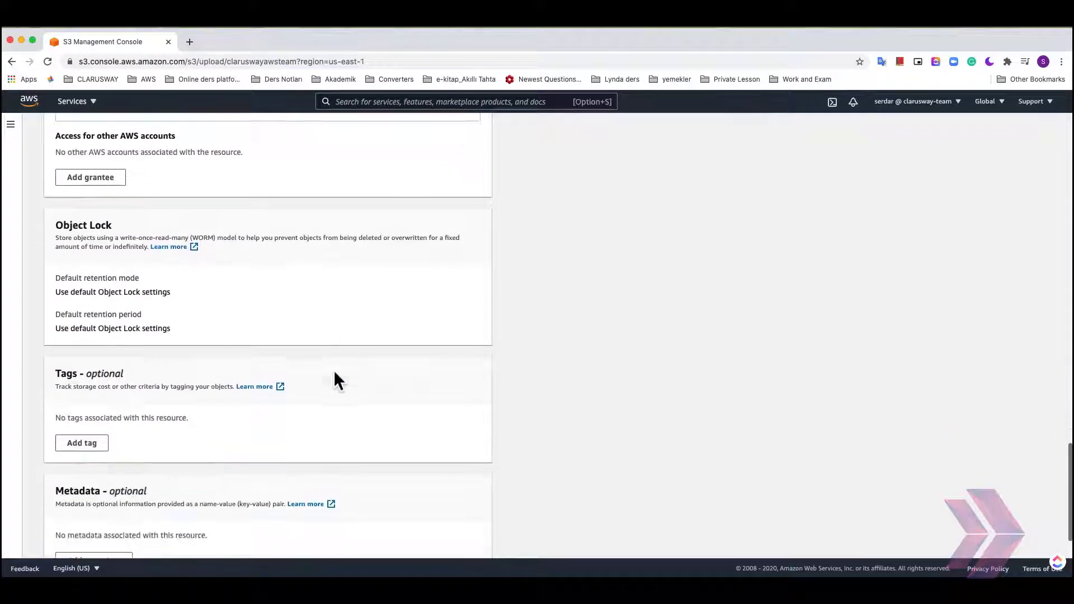
{"action": "scroll", "coordinate": [339, 380], "scroll_direction": "down", "scroll_amount": 2}
{"action": "left_click", "coordinate": [467, 539]}
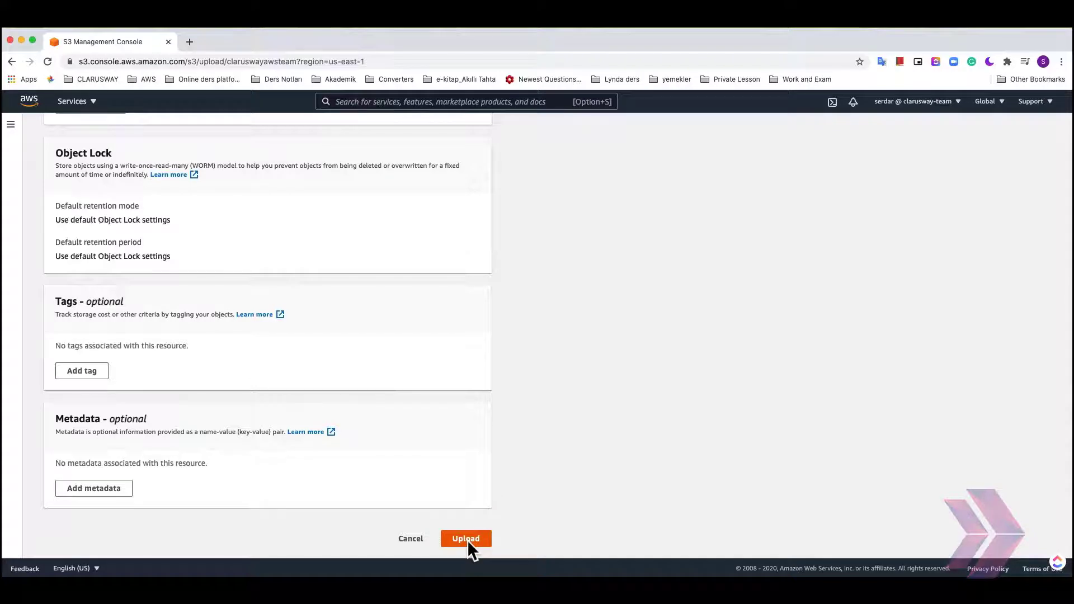
{"action": "scroll", "coordinate": [653, 341], "scroll_direction": "down", "scroll_amount": 3}
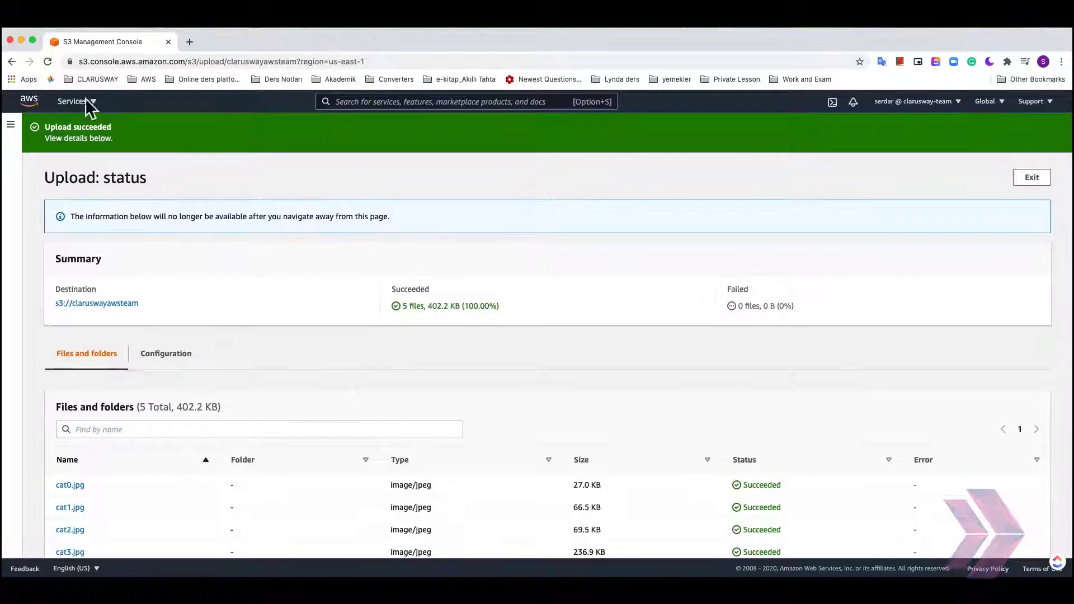
- Return to the claruswayawsteam bucket's properties and enable static website hosting
{"action": "left_click", "coordinate": [99, 304]}
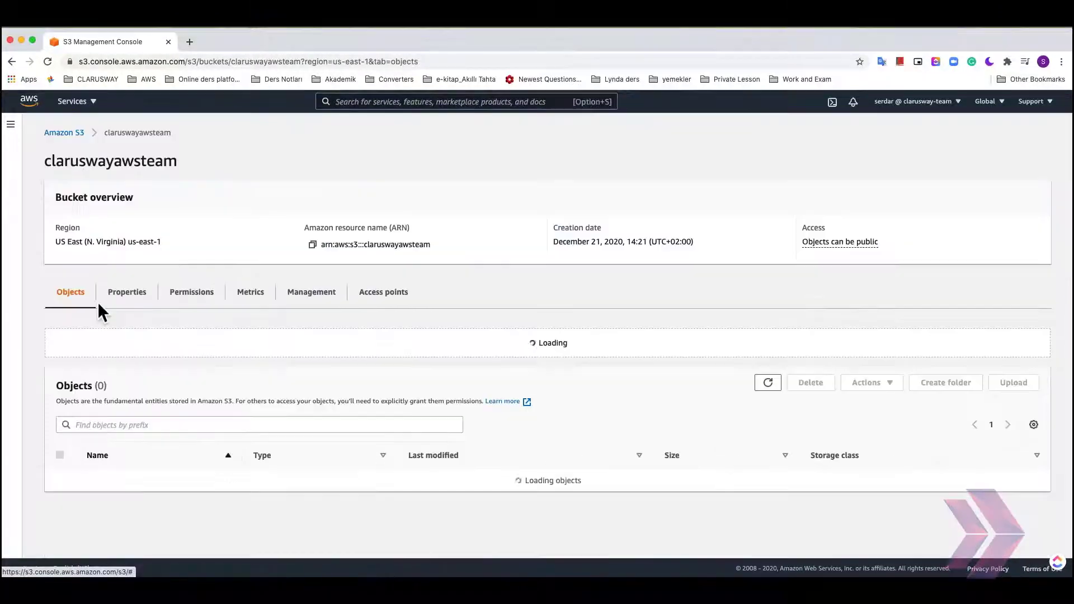
{"action": "left_click", "coordinate": [132, 293]}
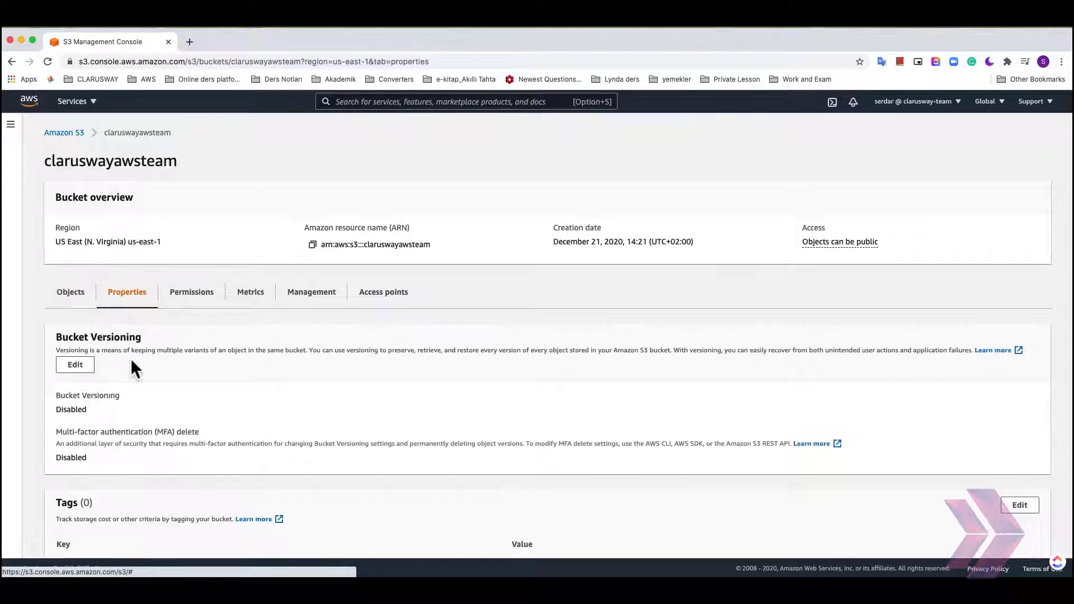
{"action": "scroll", "coordinate": [163, 358], "scroll_direction": "down", "scroll_amount": 15}
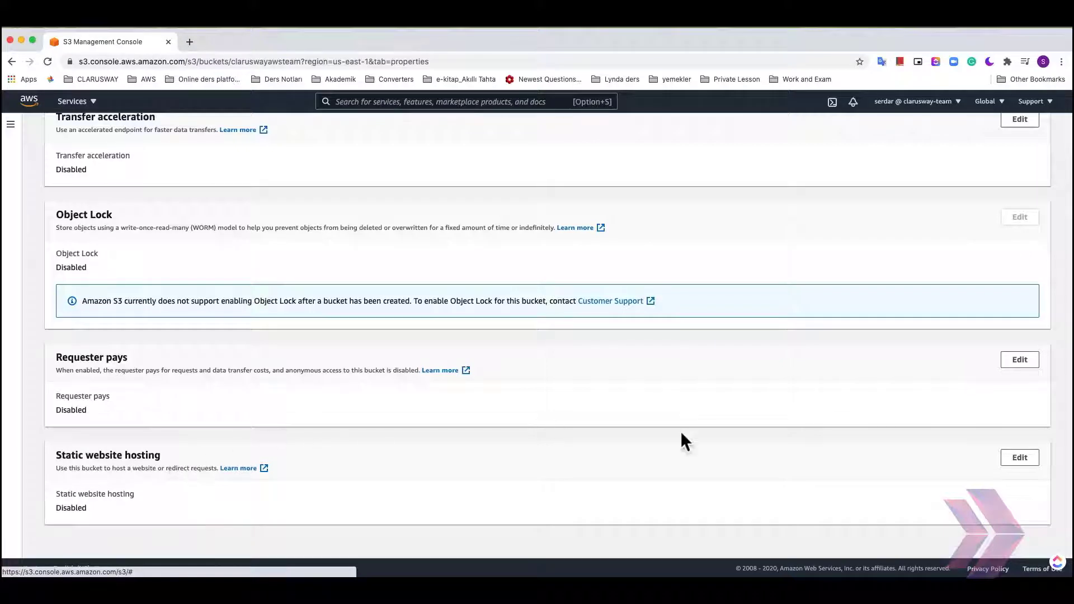
{"action": "left_click", "coordinate": [1027, 457]}
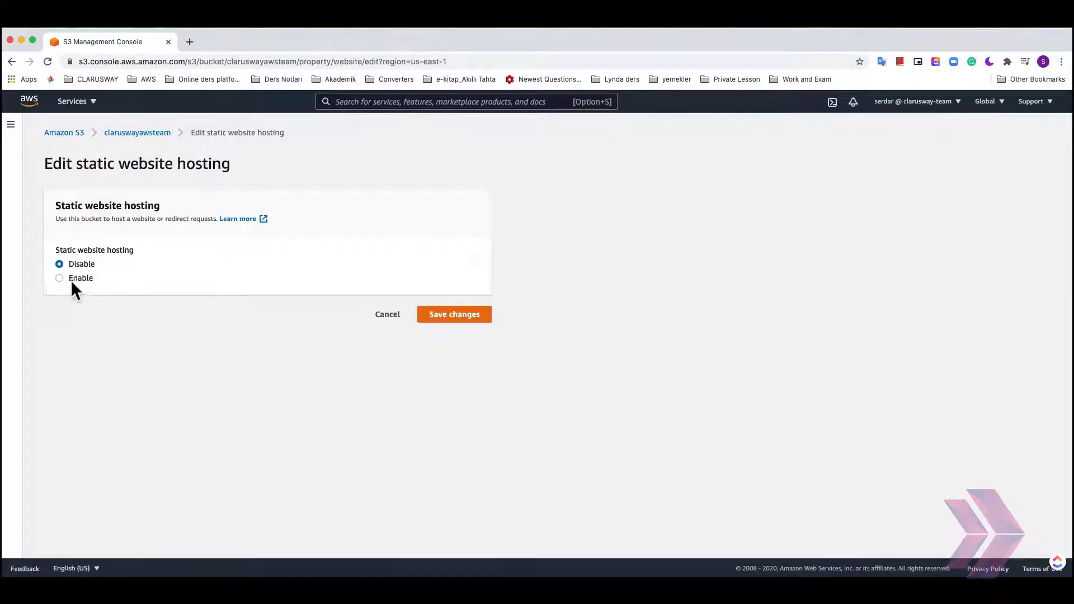
{"action": "left_click", "coordinate": [68, 280]}
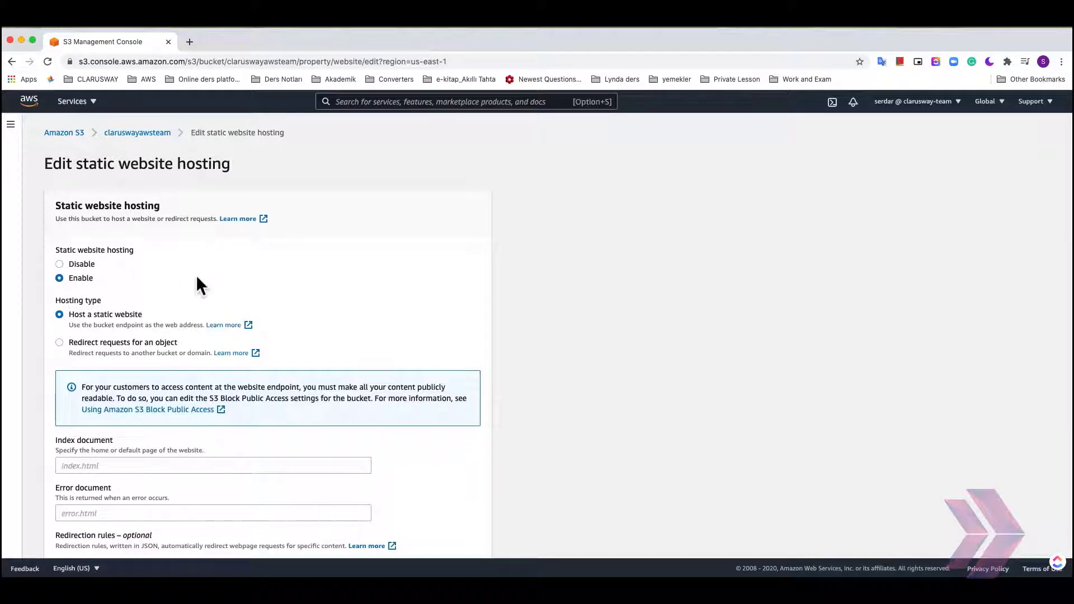
- Set the index document to index.html
{"action": "scroll", "coordinate": [196, 278], "scroll_direction": "down", "scroll_amount": 5}
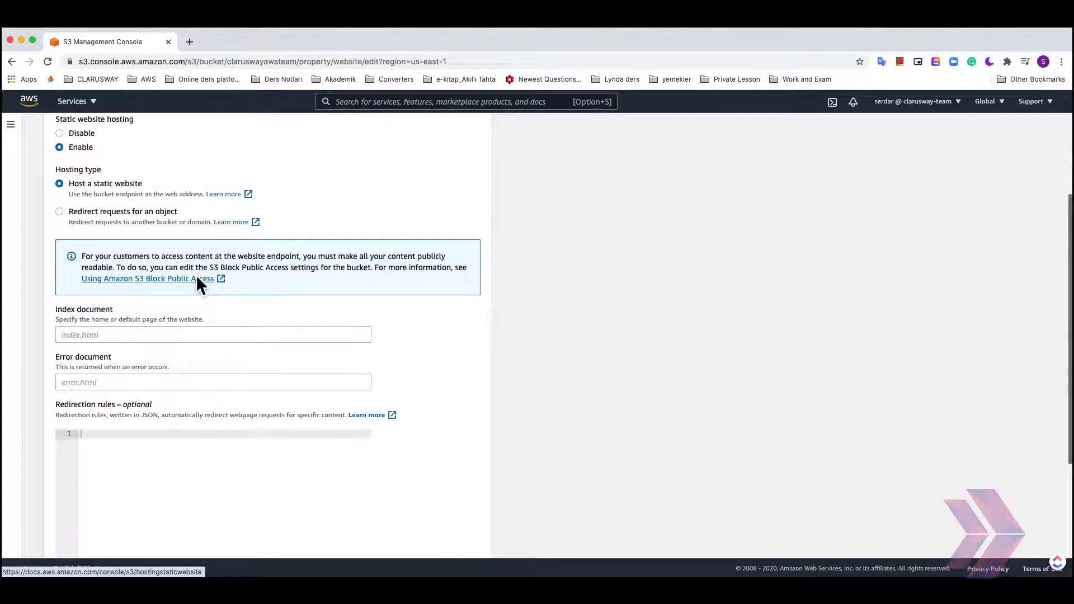
{"action": "left_click", "coordinate": [83, 336]}
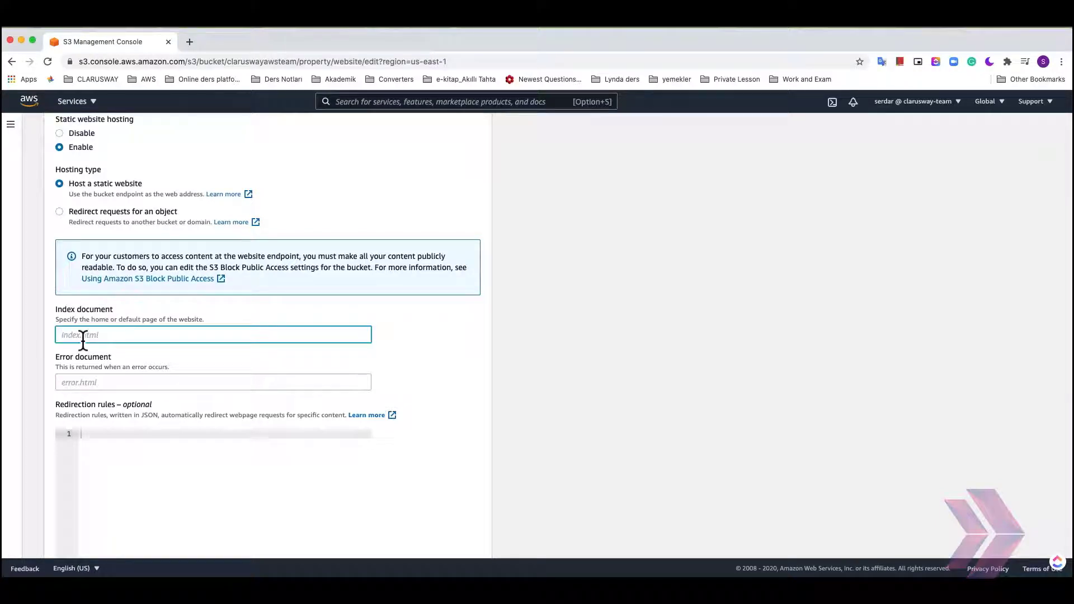
{"action": "type", "text": "index.html"}
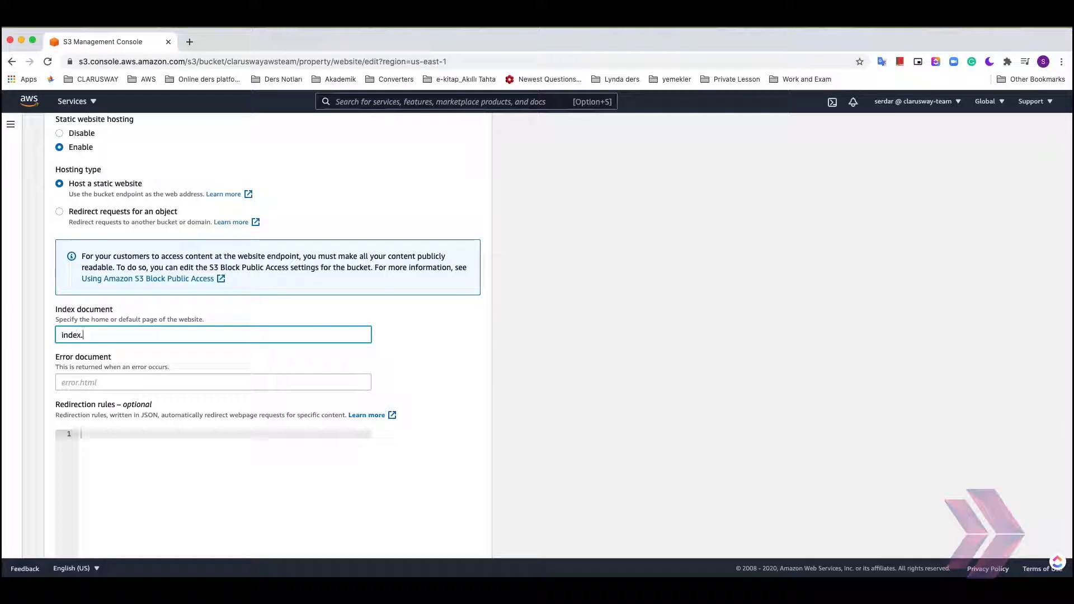
- Set the error document to error.html and save the static website hosting changes
{"action": "left_click", "coordinate": [94, 386]}
{"action": "scroll", "coordinate": [424, 359], "scroll_direction": "down", "scroll_amount": 1}
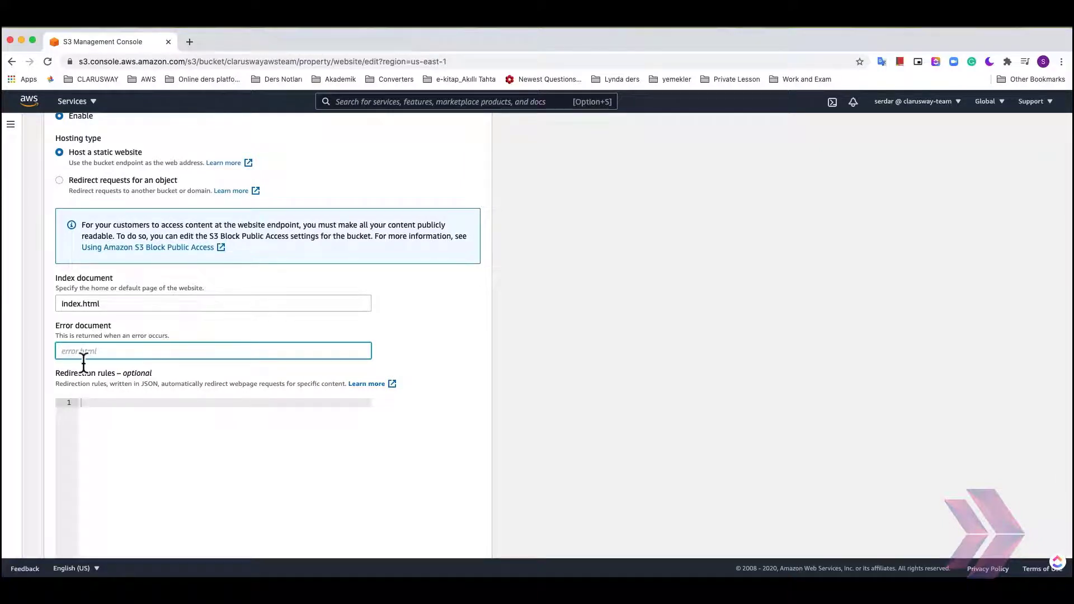
{"action": "type", "text": "error.html"}
{"action": "scroll", "coordinate": [425, 356], "scroll_direction": "down", "scroll_amount": 3}
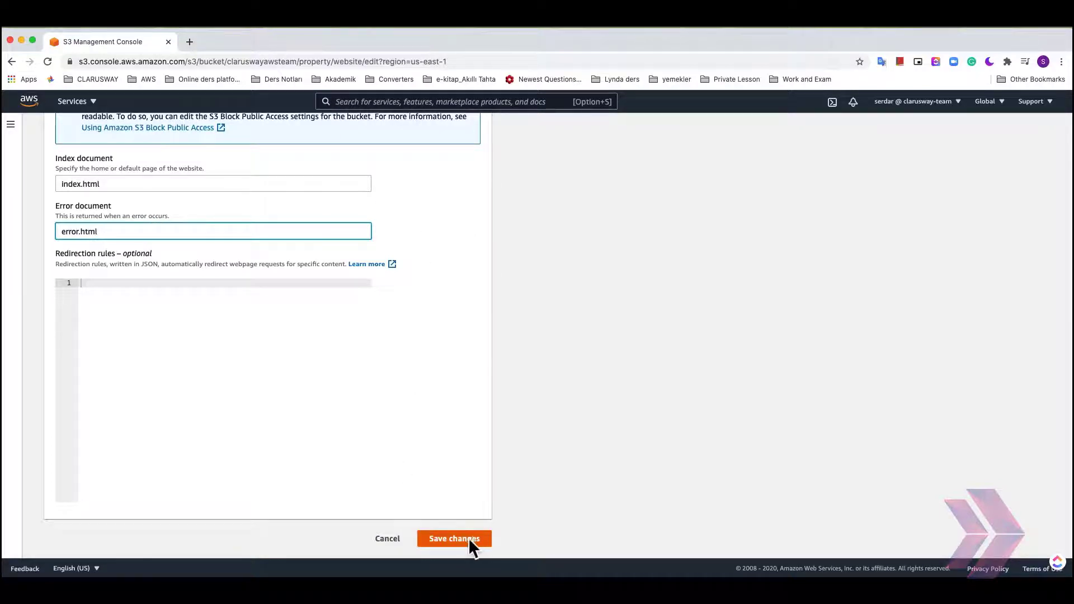
{"action": "left_click", "coordinate": [452, 542]}
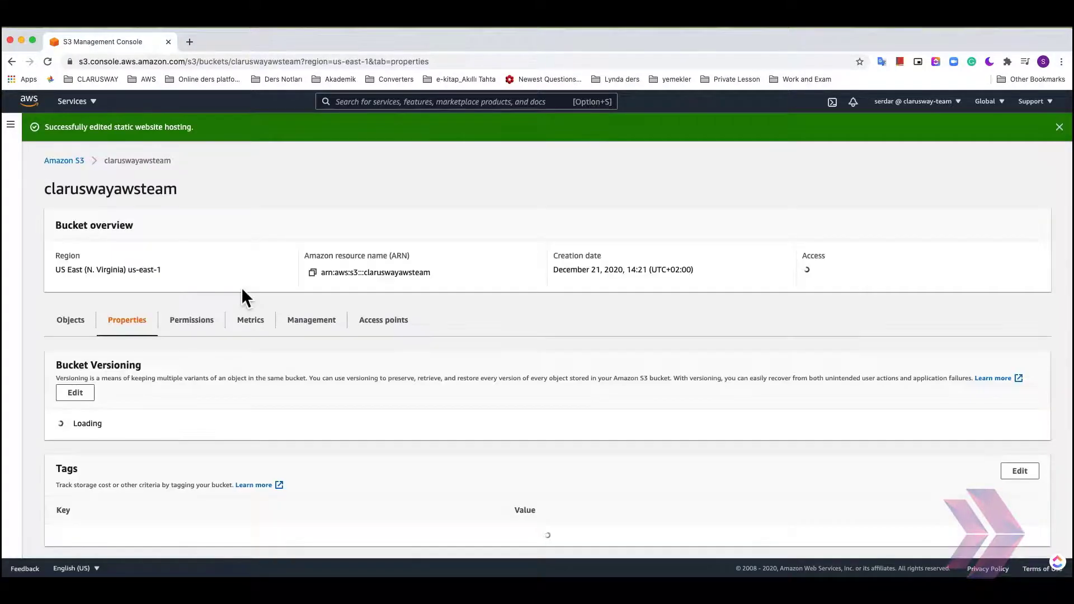
- Copy the bucket website endpoint URL from the static website hosting section
{"action": "scroll", "coordinate": [217, 378], "scroll_direction": "down", "scroll_amount": 3}
{"action": "scroll", "coordinate": [217, 382], "scroll_direction": "down", "scroll_amount": 15}
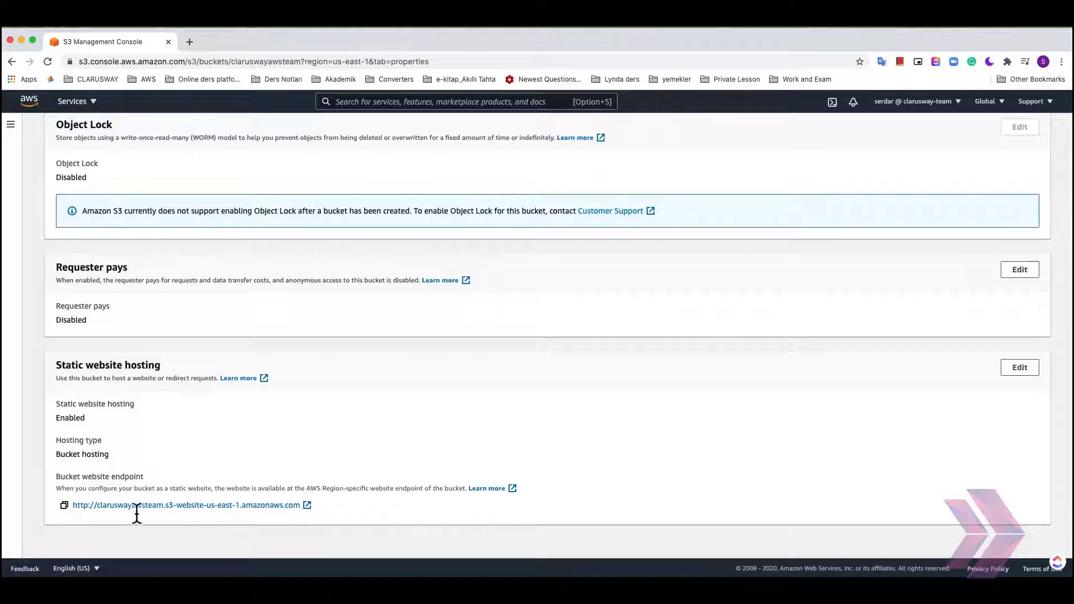
{"action": "left_click", "coordinate": [65, 506]}
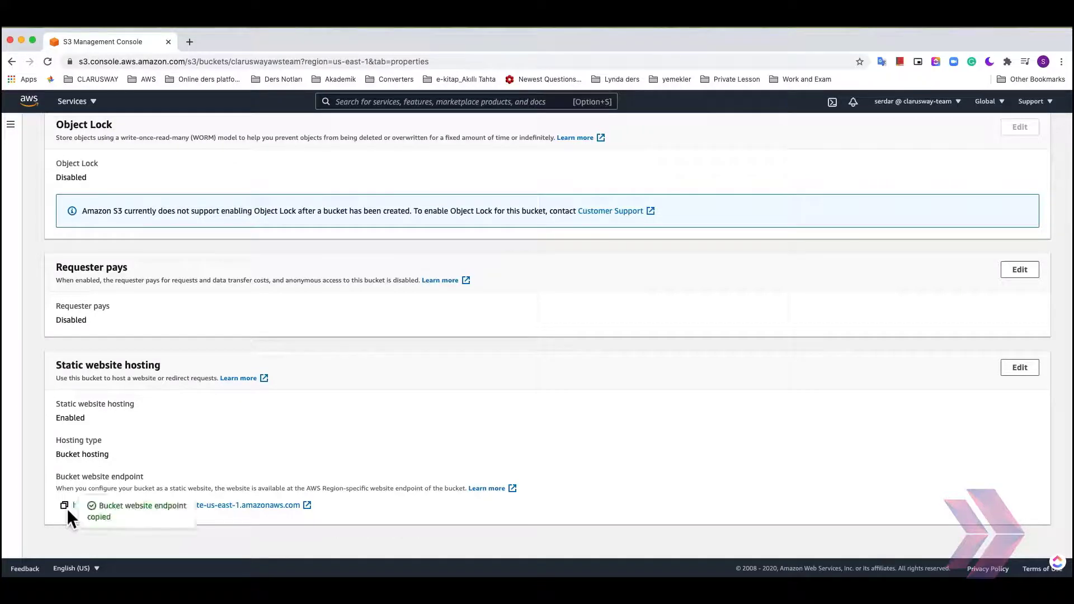
- Open a new browser tab and load the copied website endpoint URL
{"action": "left_click", "coordinate": [193, 42]}
{"action": "left_click", "coordinate": [205, 62]}
{"action": "key", "text": "super+v"}
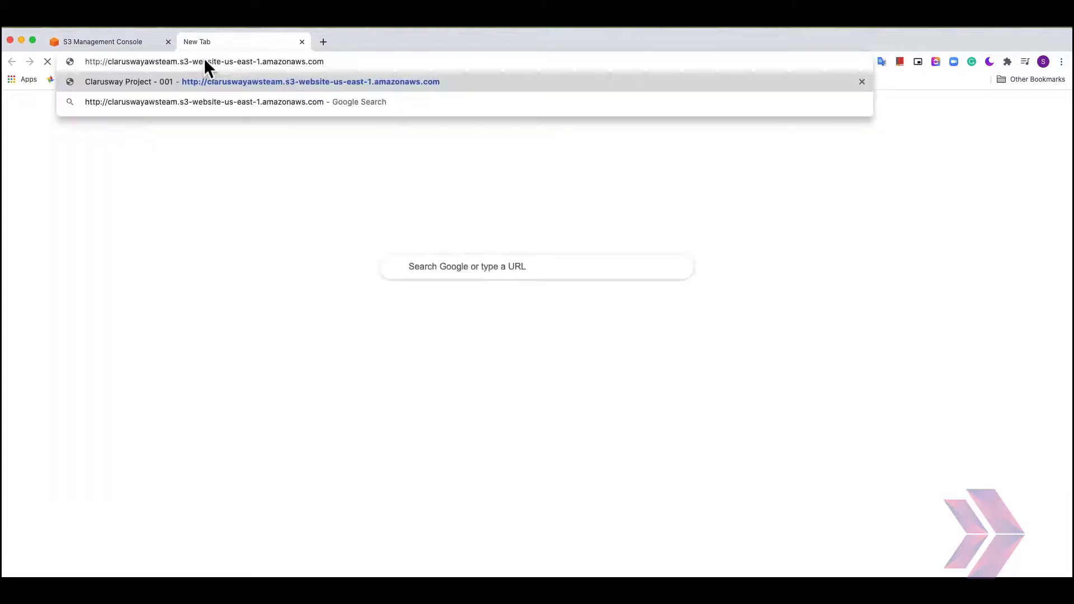
{"action": "key", "text": "Return"}
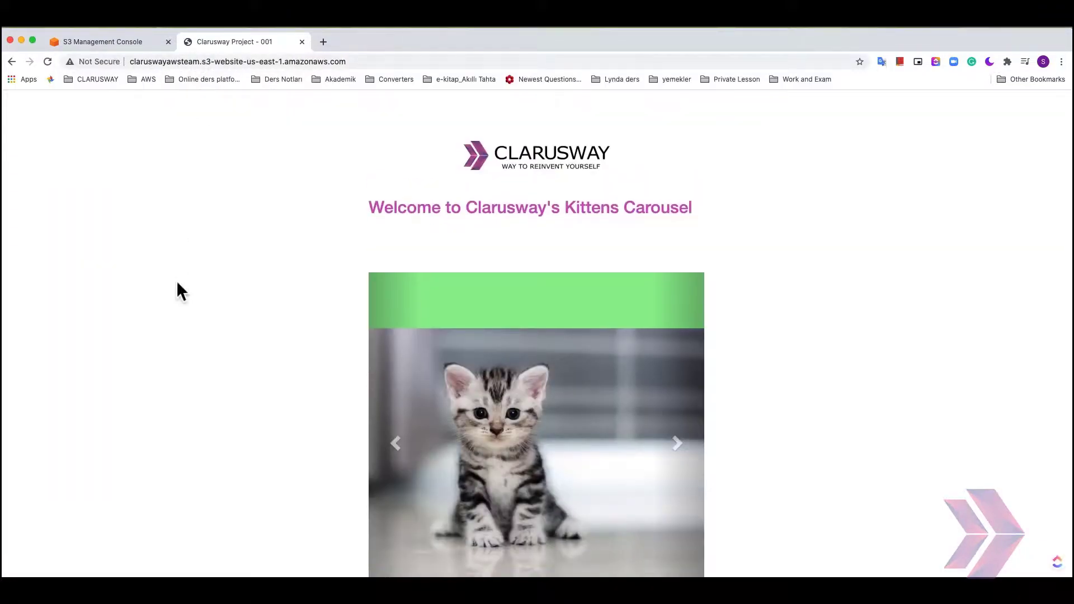
- Browse the hosted kitten site and advance the carousel to the next image
{"action": "scroll", "coordinate": [176, 280], "scroll_direction": "down", "scroll_amount": 3}
{"action": "scroll", "coordinate": [176, 280], "scroll_direction": "up", "scroll_amount": 2}
{"action": "scroll", "coordinate": [177, 281], "scroll_direction": "down", "scroll_amount": 2}
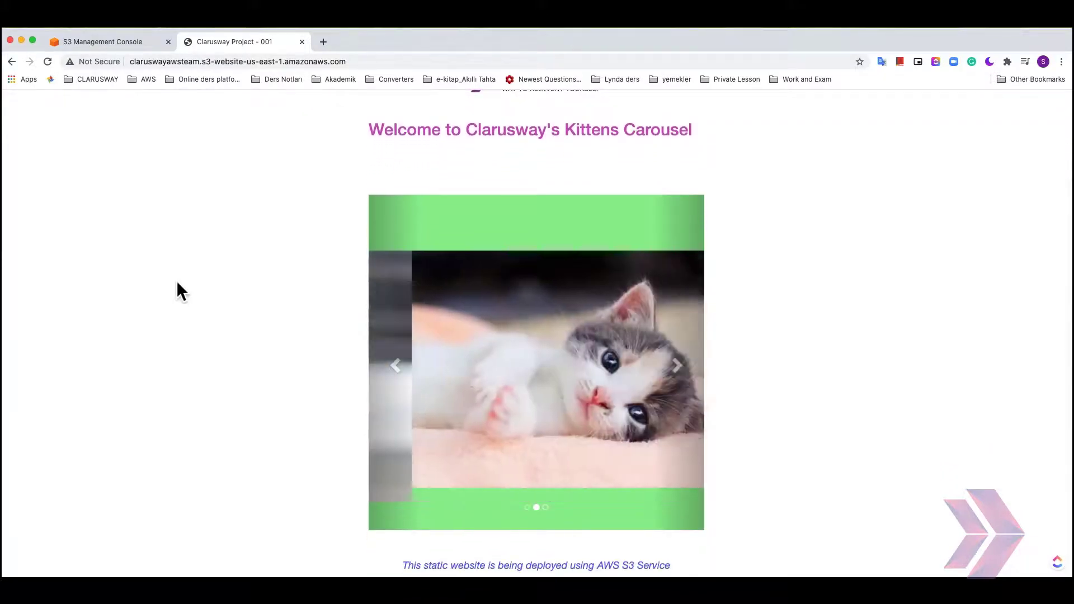
{"action": "left_click", "coordinate": [682, 364]}
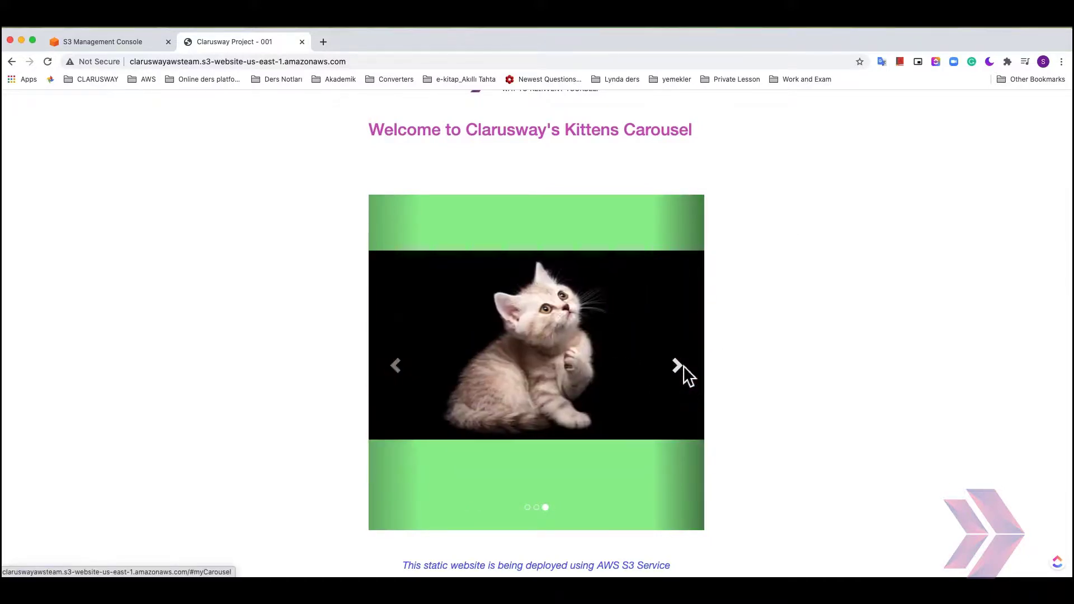